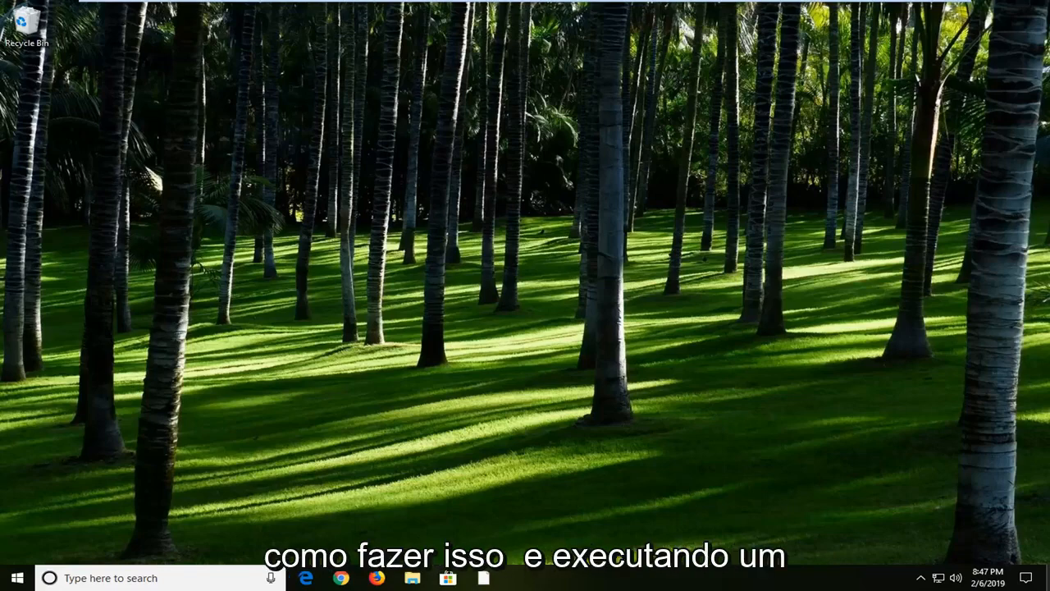
Launch File Explorer from a Start menu search for 'file explorer'.
left_click(17, 577)
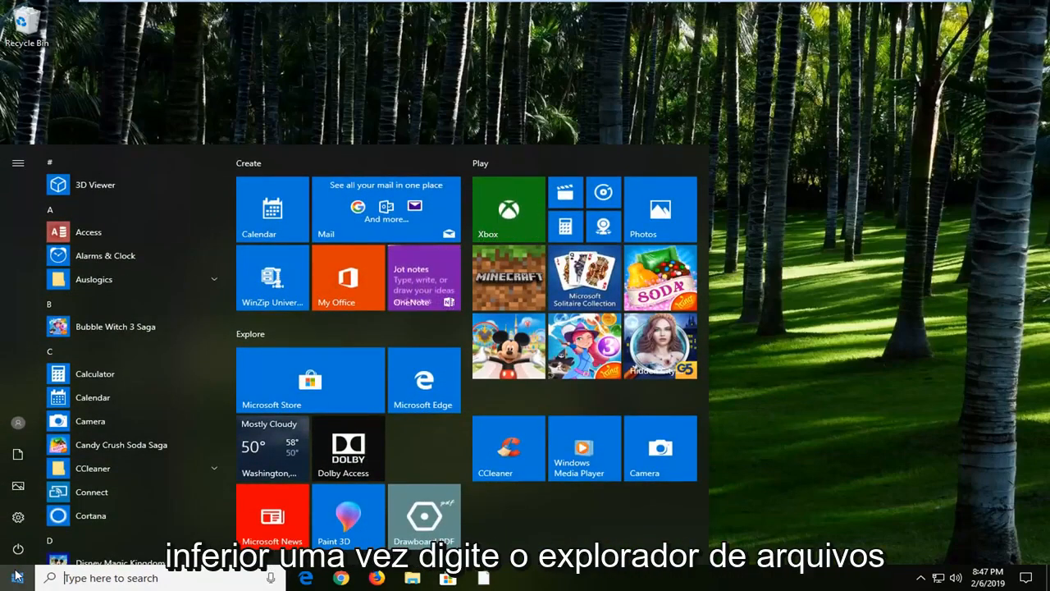
type("f")
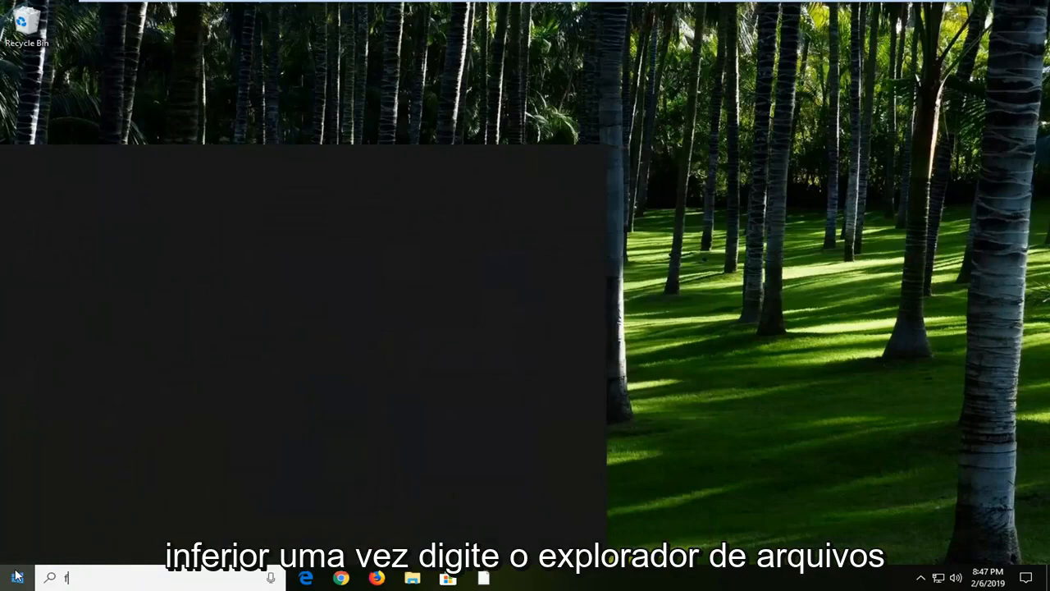
type("ile explorer")
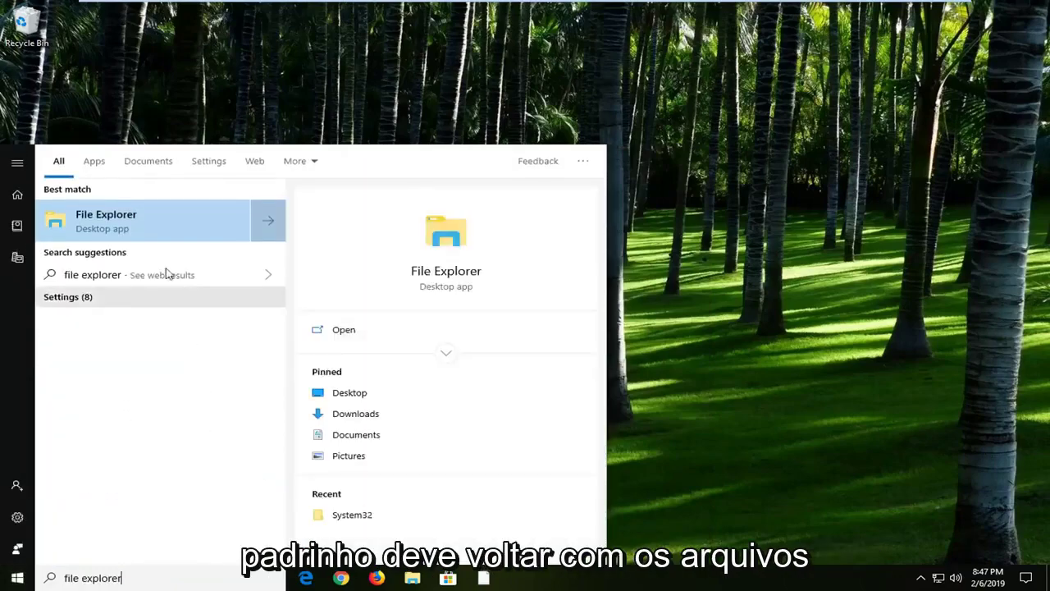
left_click(121, 220)
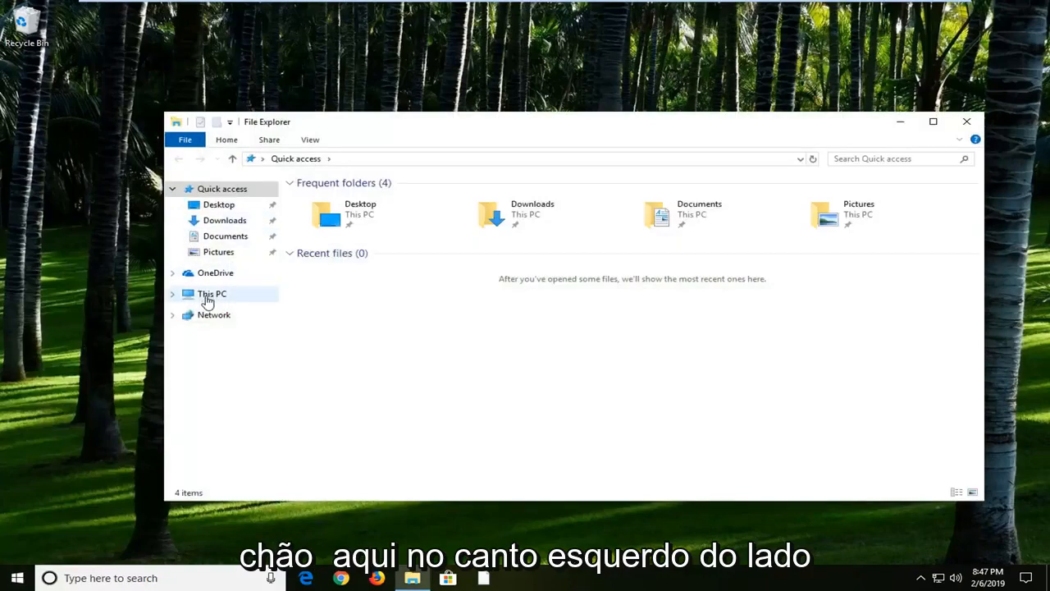
Navigate from This PC through Local Disk (C:) and Windows into the System32 folder.
left_click(212, 294)
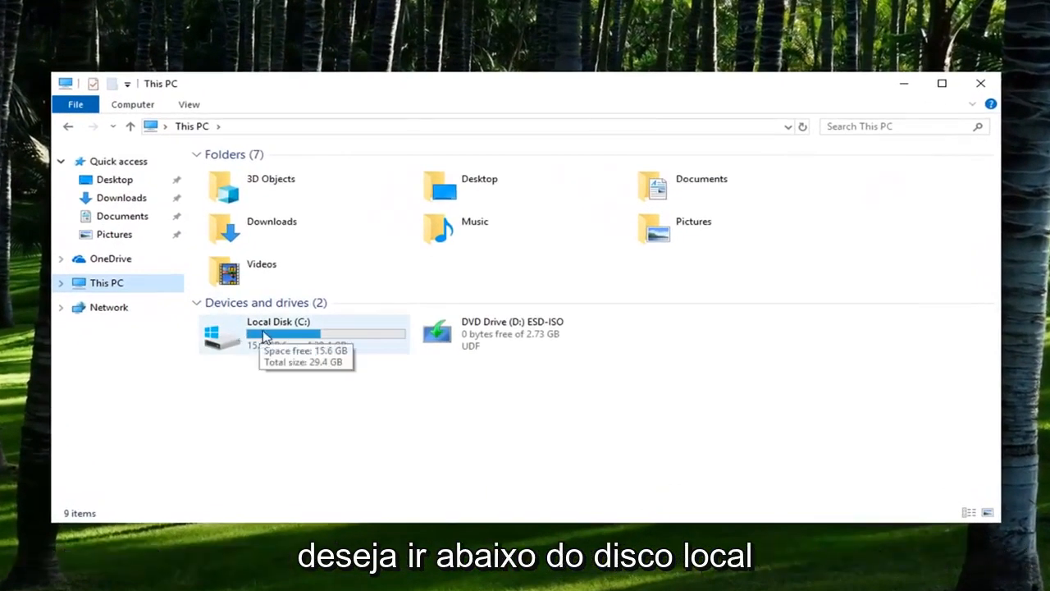
mouse_move(275, 335)
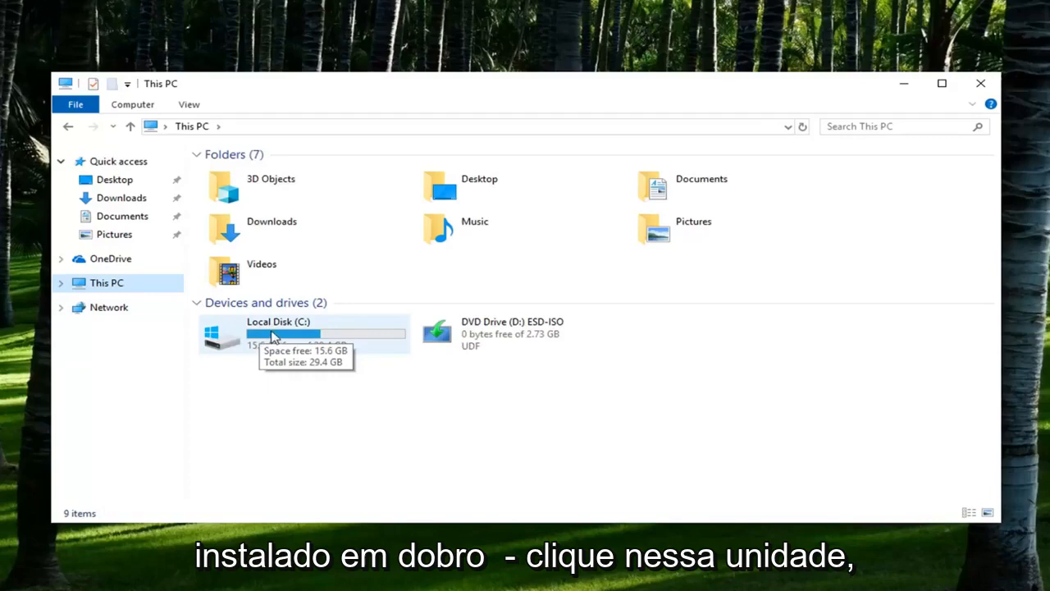
double_click(277, 334)
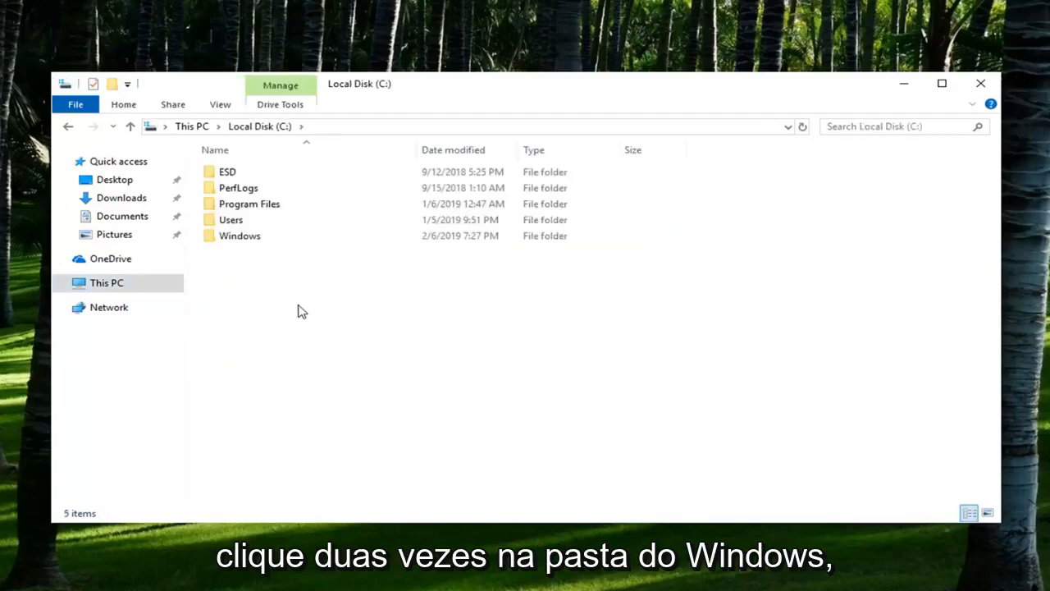
double_click(239, 235)
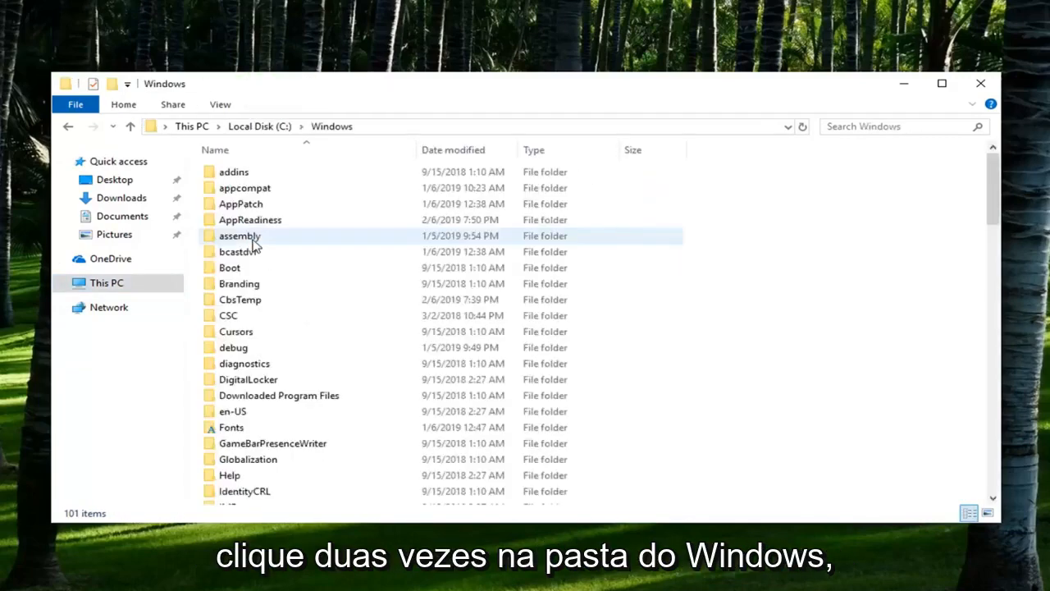
scroll(273, 310, "down", 3)
scroll(273, 311, "down", 10)
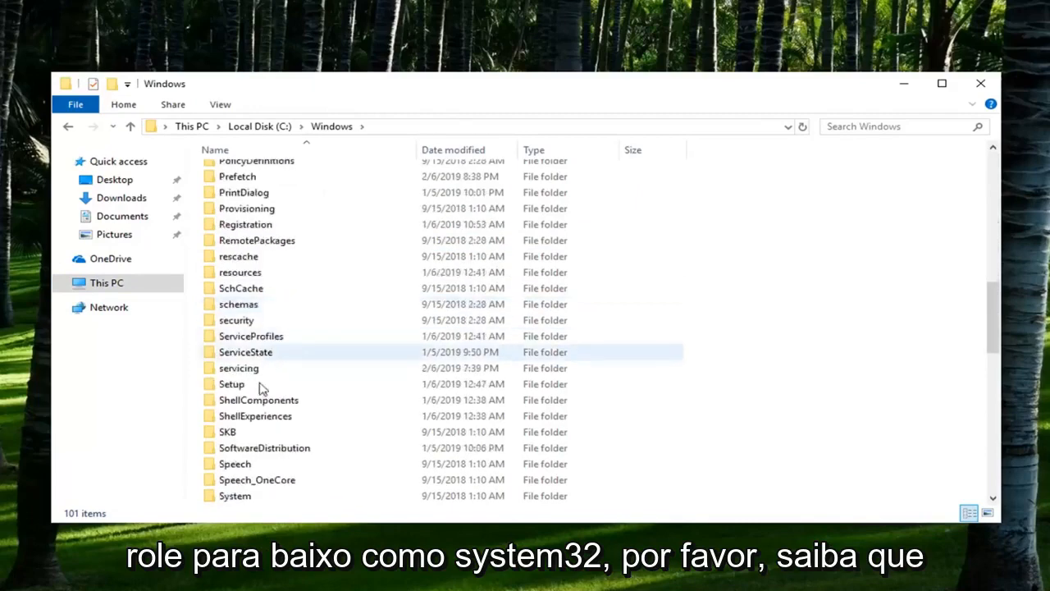
double_click(240, 464)
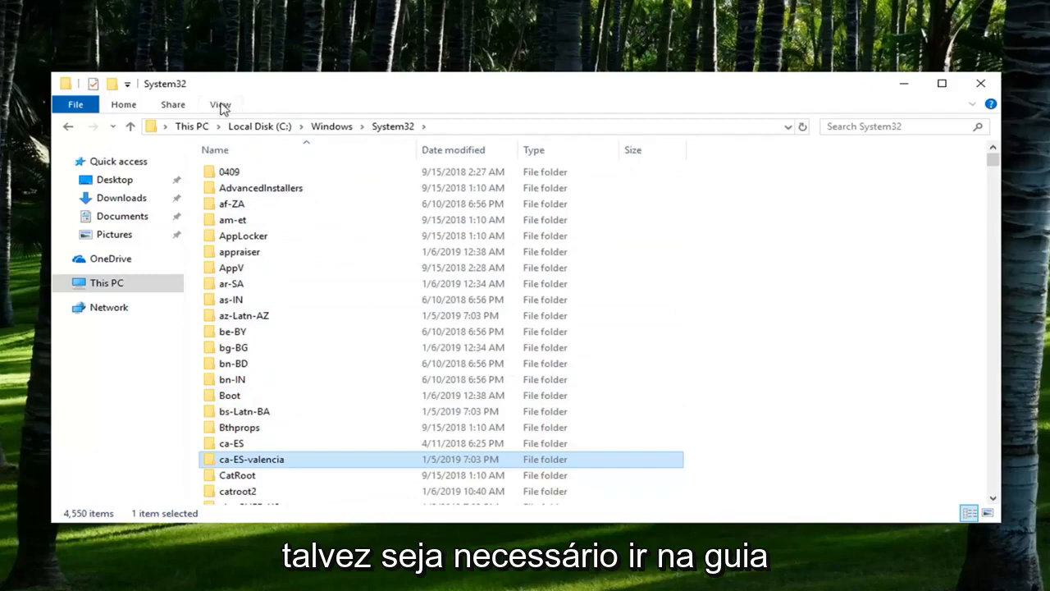
In Folder Options, select 'Show hidden files, folders, and drives', apply and confirm.
left_click(221, 105)
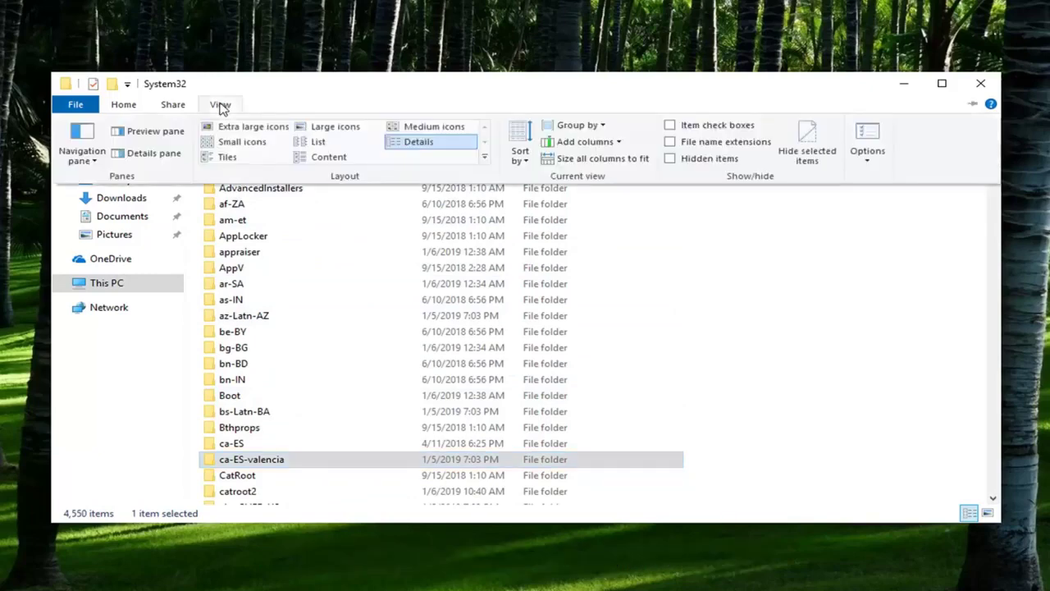
left_click(869, 141)
left_click_drag(189, 172, 538, 147)
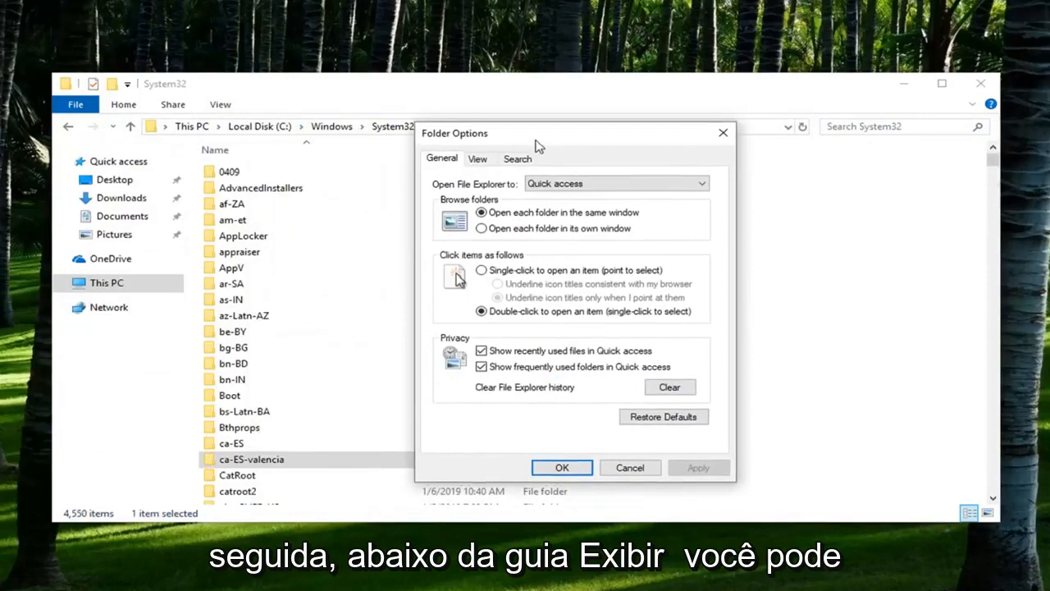
left_click(478, 158)
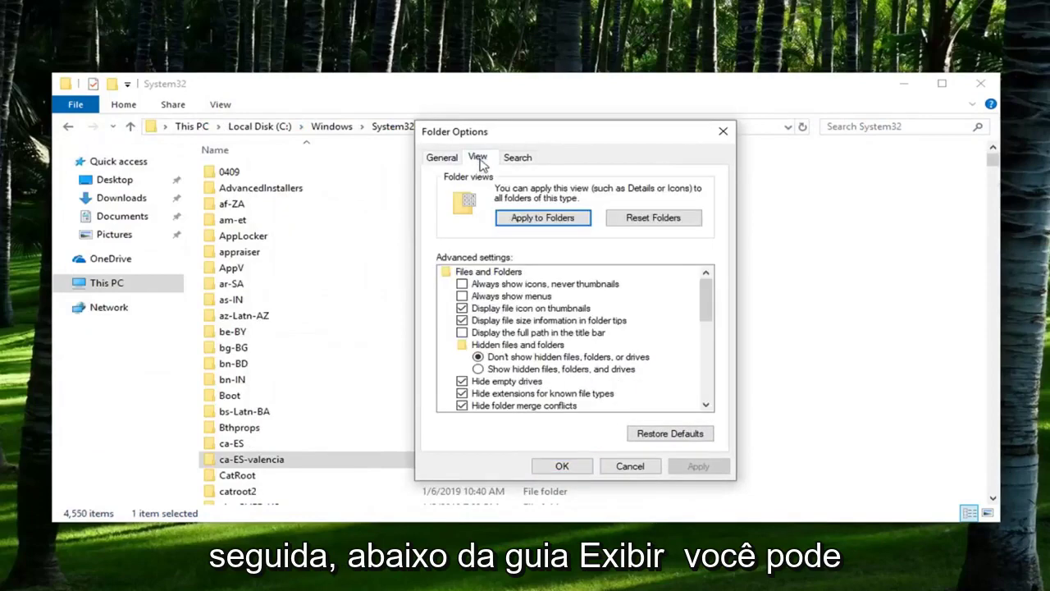
left_click(492, 369)
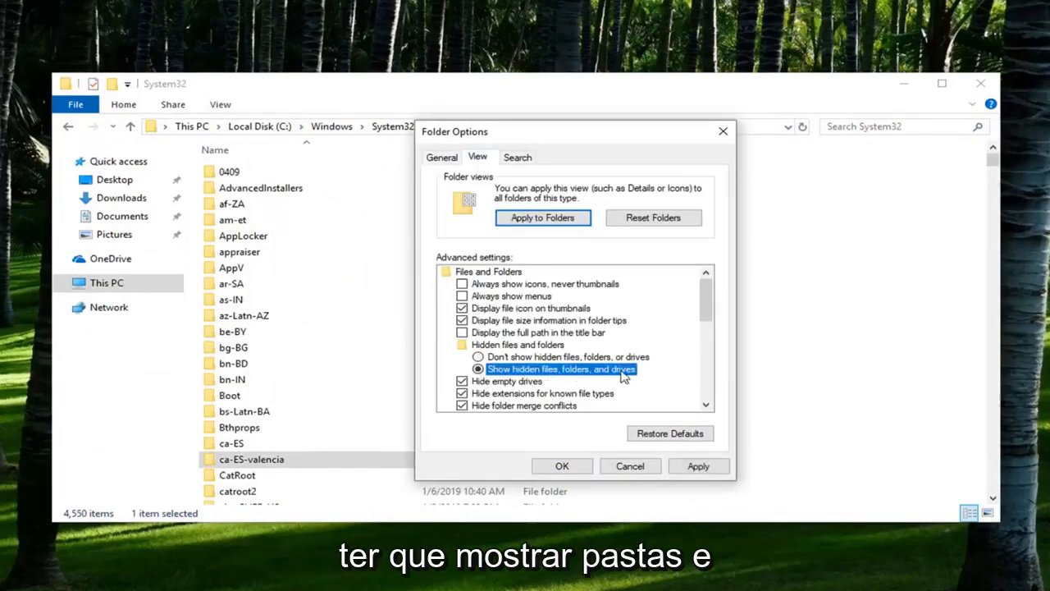
left_click(699, 466)
left_click(562, 466)
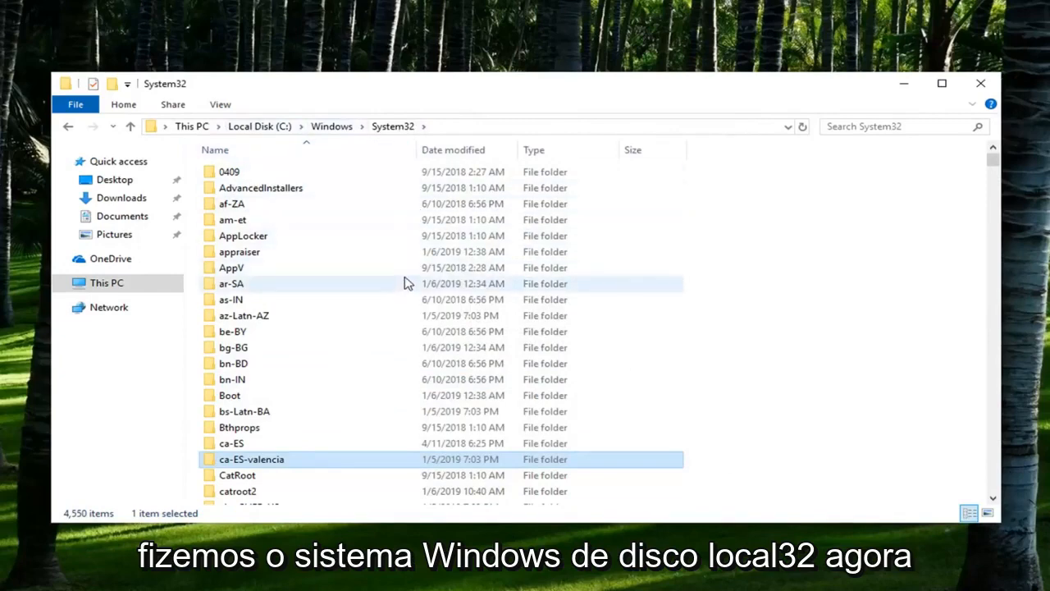
scroll(338, 385, "down", 5)
scroll(338, 385, "down", 5)
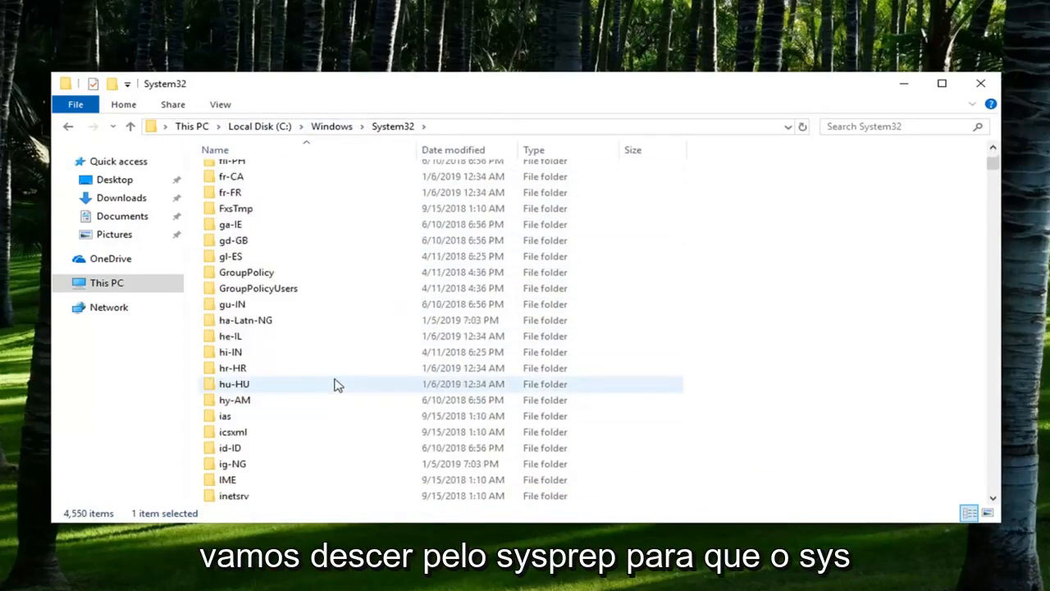
scroll(338, 385, "down", 5)
scroll(338, 385, "down", 5)
scroll(338, 385, "down", 5)
scroll(338, 384, "down", 3)
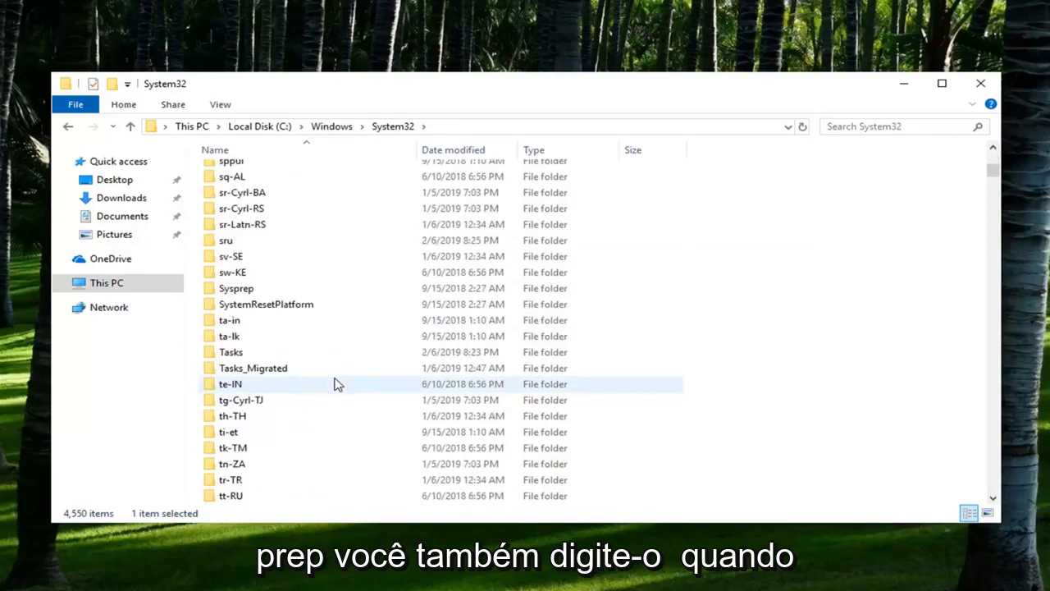
Open the Sysprep folder and bring up the context menu for sysprep.exe.
left_click(265, 290)
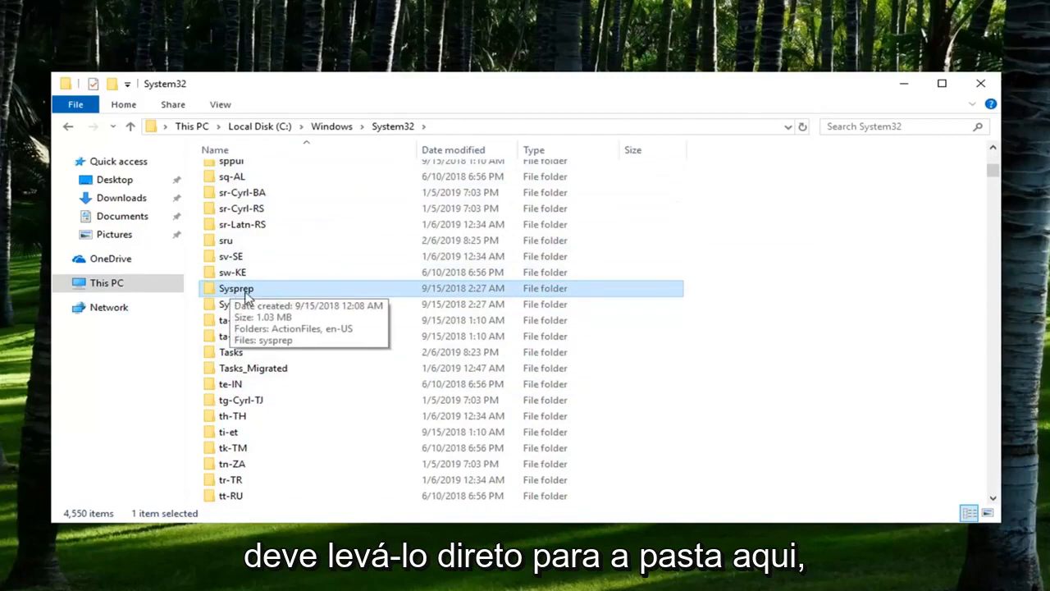
double_click(246, 291)
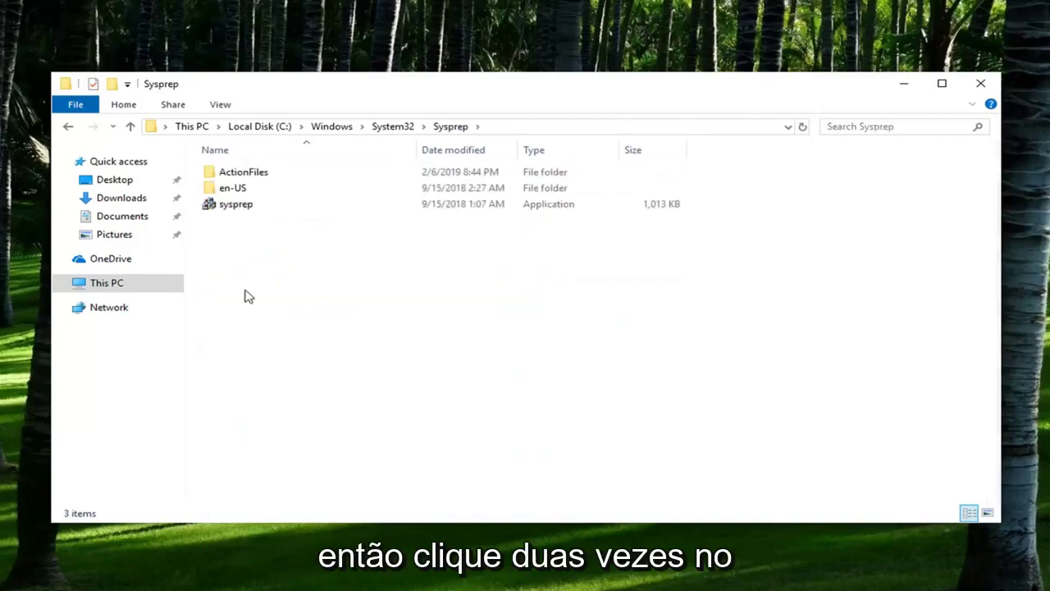
left_click(236, 206)
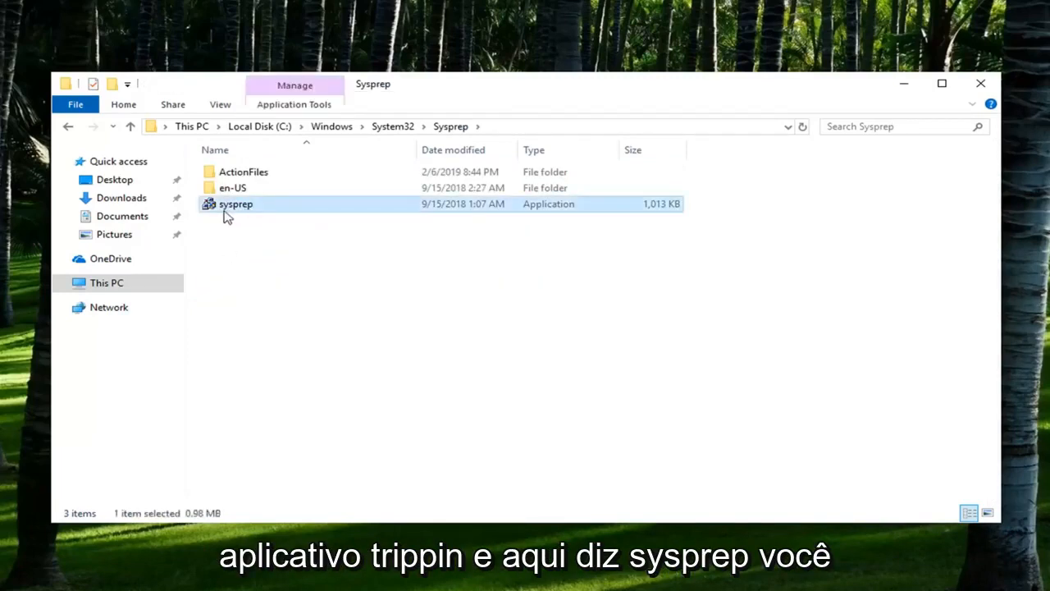
right_click(242, 207)
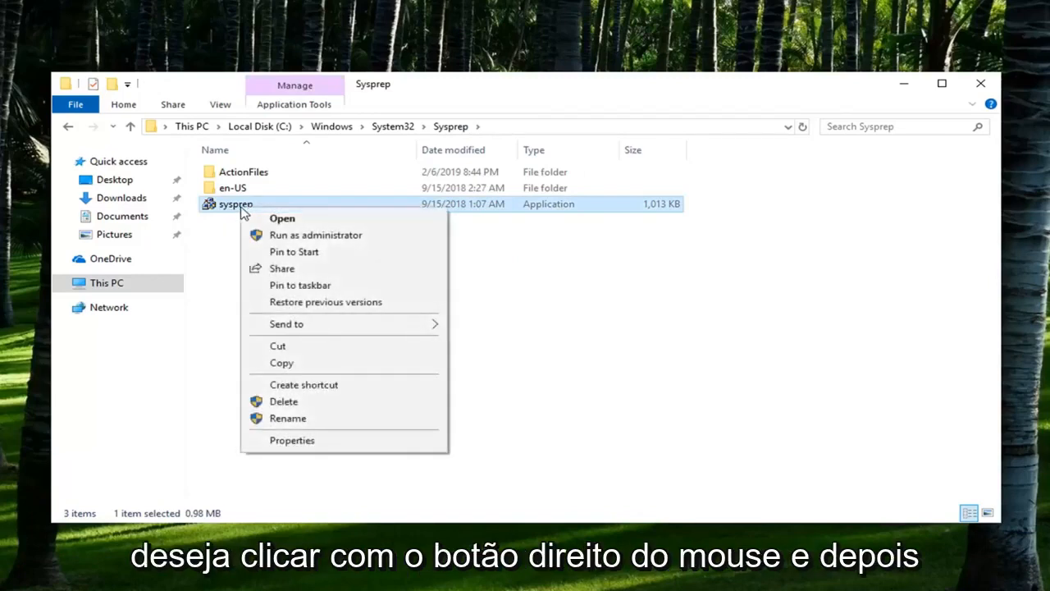
Run sysprep as administrator with Generalize checked and start the cleanup with OK.
left_click(290, 236)
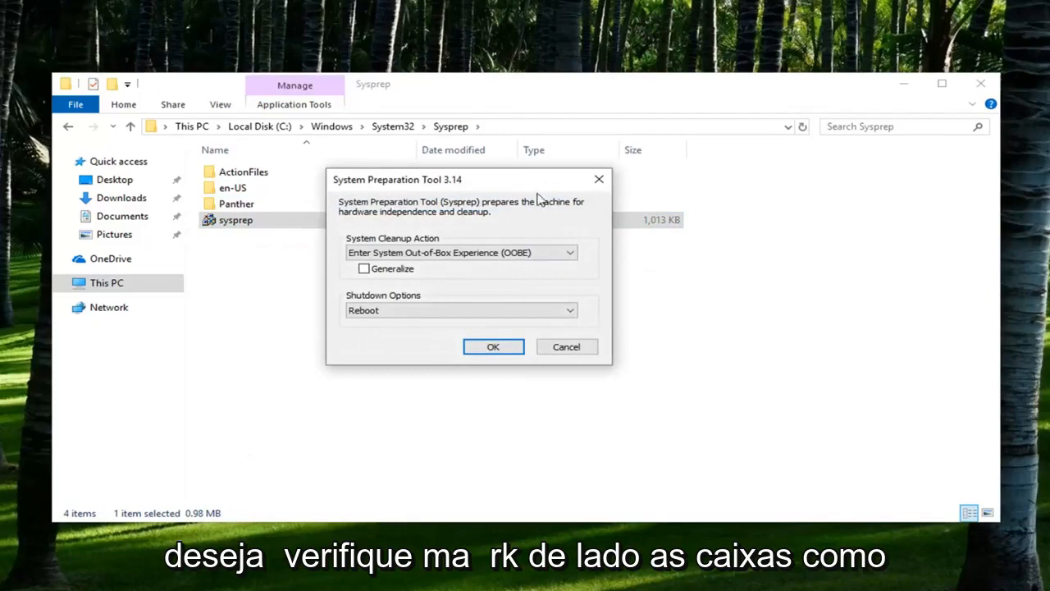
left_click(364, 269)
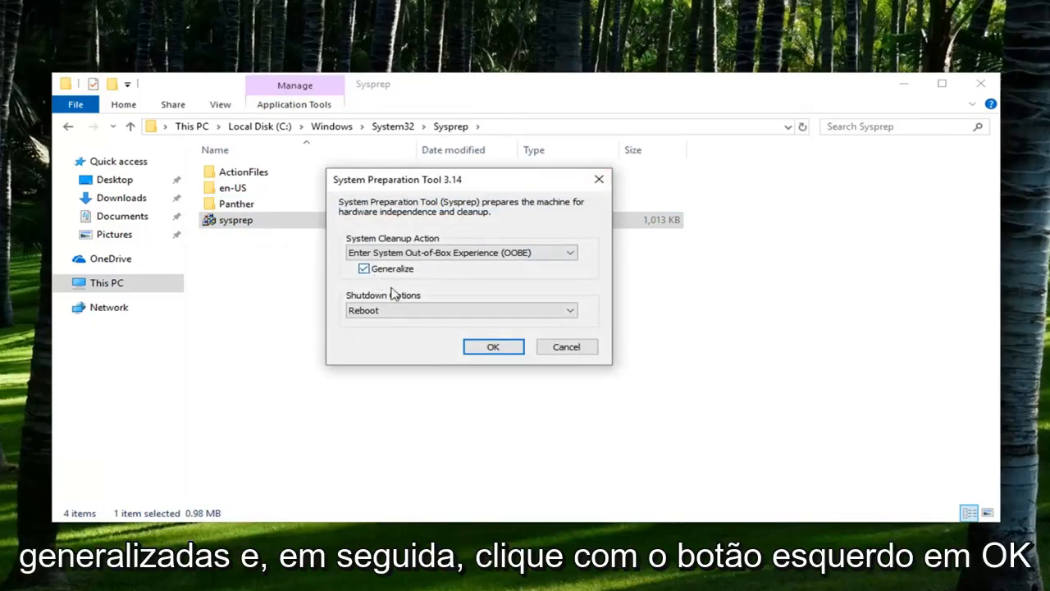
left_click(492, 351)
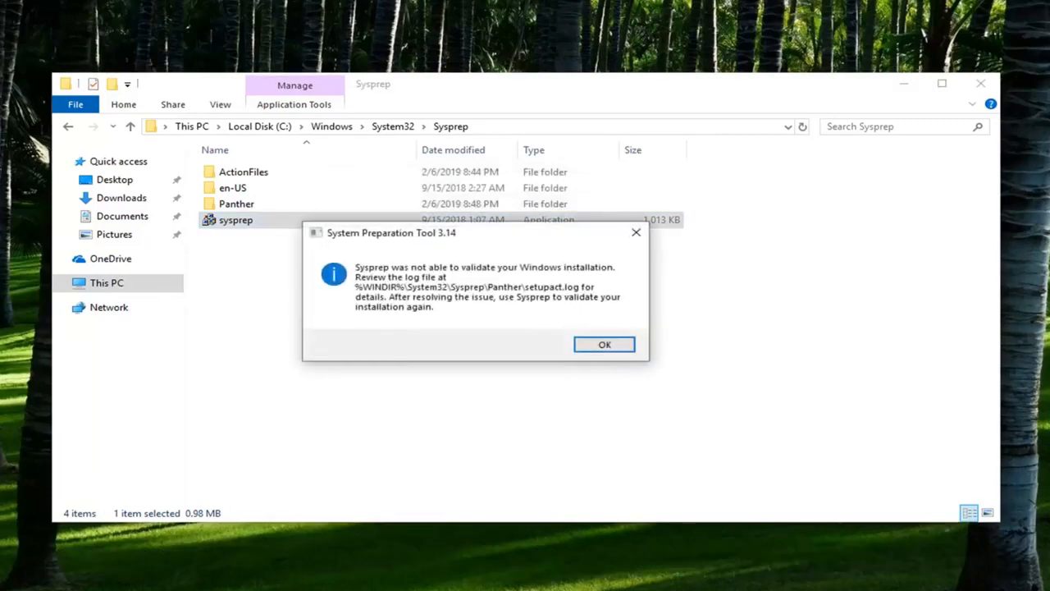
left_click(604, 343)
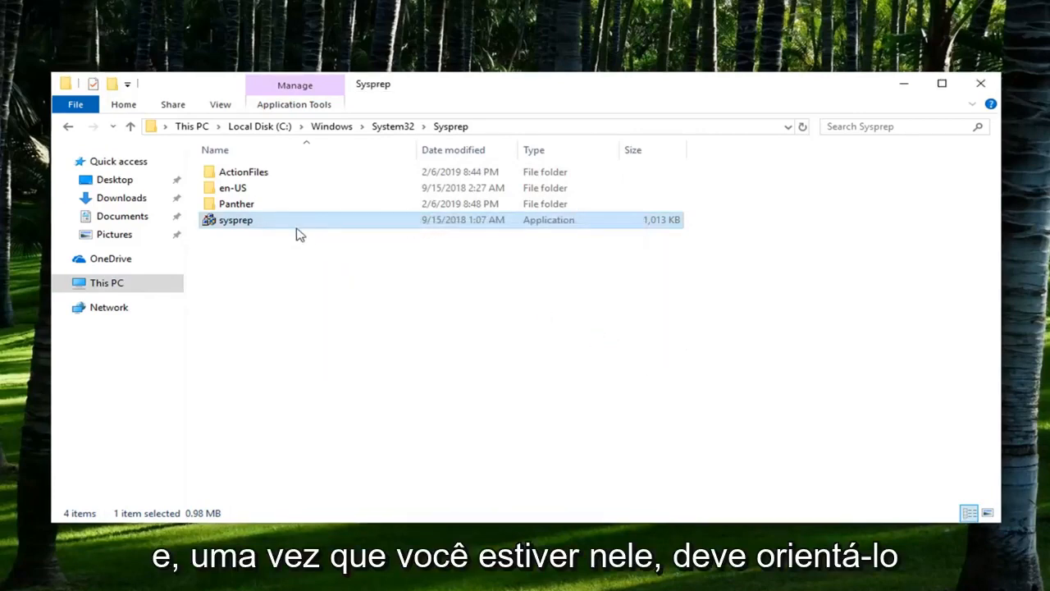